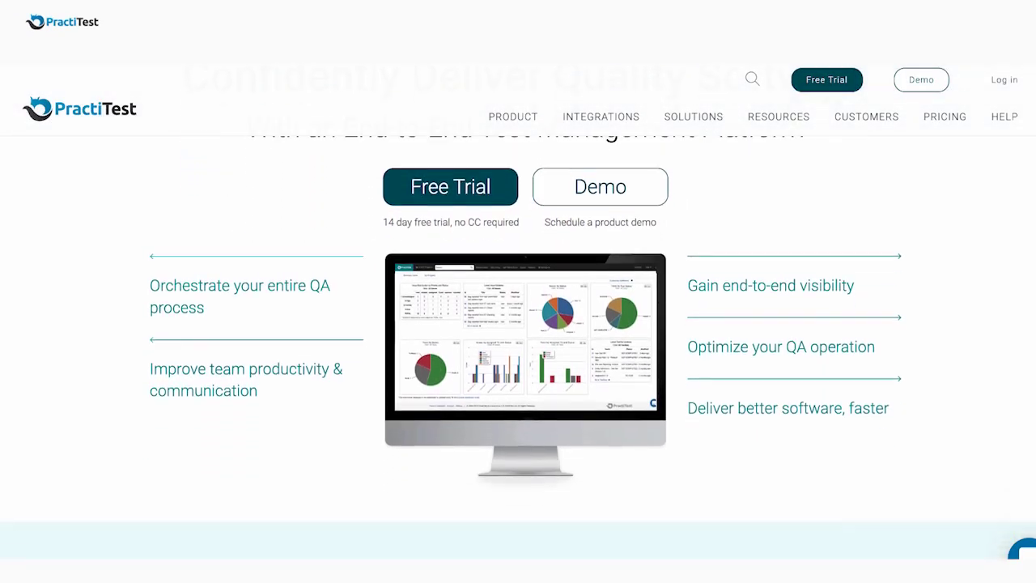
Start a new test in Test Library, trying Exploratory and Automated before returning to Scripted.
{"action": "scroll", "coordinate": [518, 357], "scroll_direction": "down", "scroll_amount": 3}
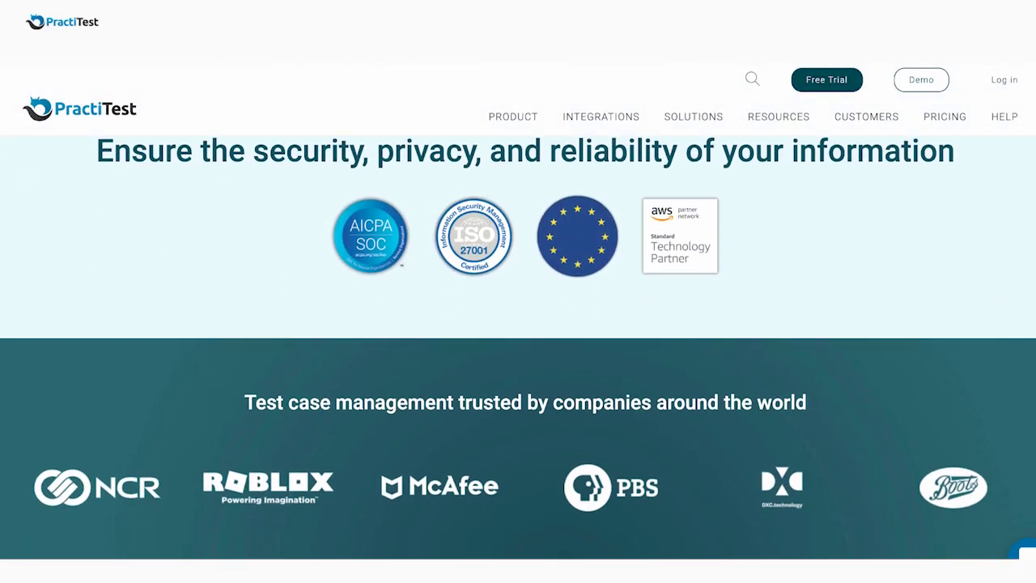
{"action": "scroll", "coordinate": [518, 356], "scroll_direction": "down", "scroll_amount": 1}
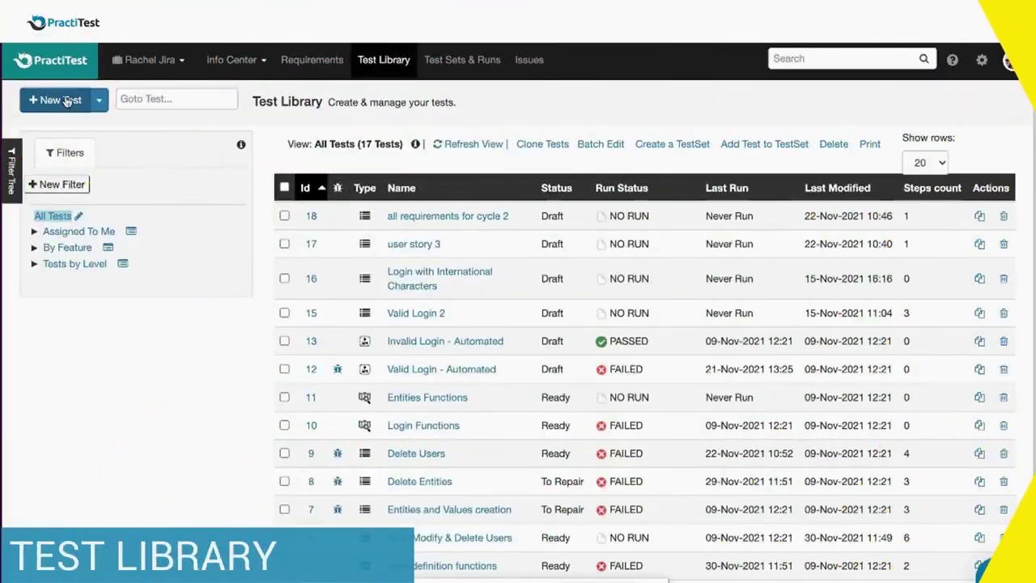
{"action": "left_click", "coordinate": [67, 100]}
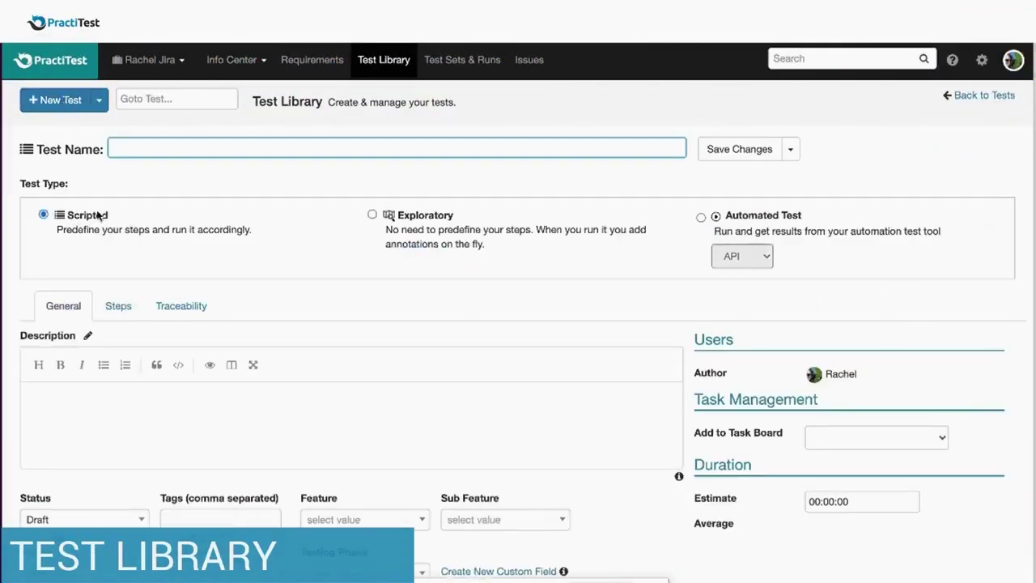
{"action": "left_click", "coordinate": [372, 215]}
{"action": "left_click", "coordinate": [701, 218]}
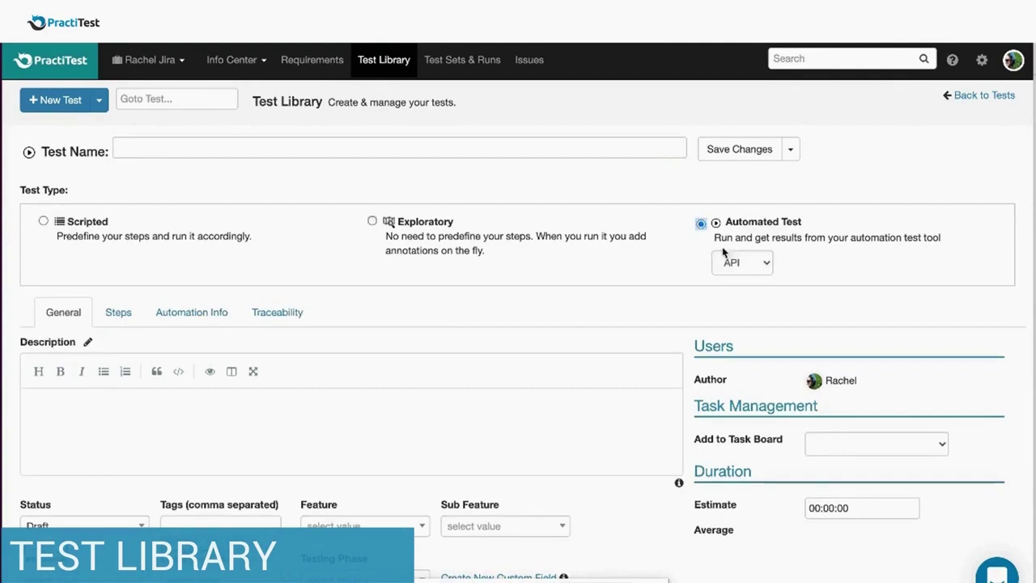
{"action": "left_click", "coordinate": [43, 218]}
Name the test 'Test', set its status to Ready and assign Feature 1.
{"action": "left_click", "coordinate": [324, 149]}
{"action": "type", "text": "Test"}
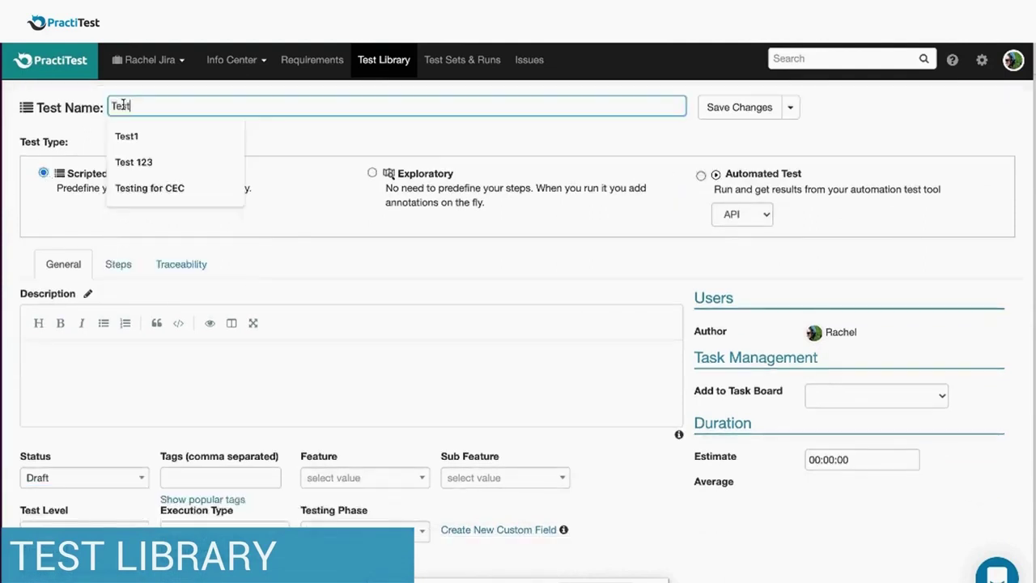
{"action": "scroll", "coordinate": [113, 352], "scroll_direction": "down", "scroll_amount": 2}
{"action": "left_click", "coordinate": [84, 424]}
{"action": "left_click", "coordinate": [40, 474]}
{"action": "left_click", "coordinate": [408, 427]}
{"action": "left_click", "coordinate": [364, 474]}
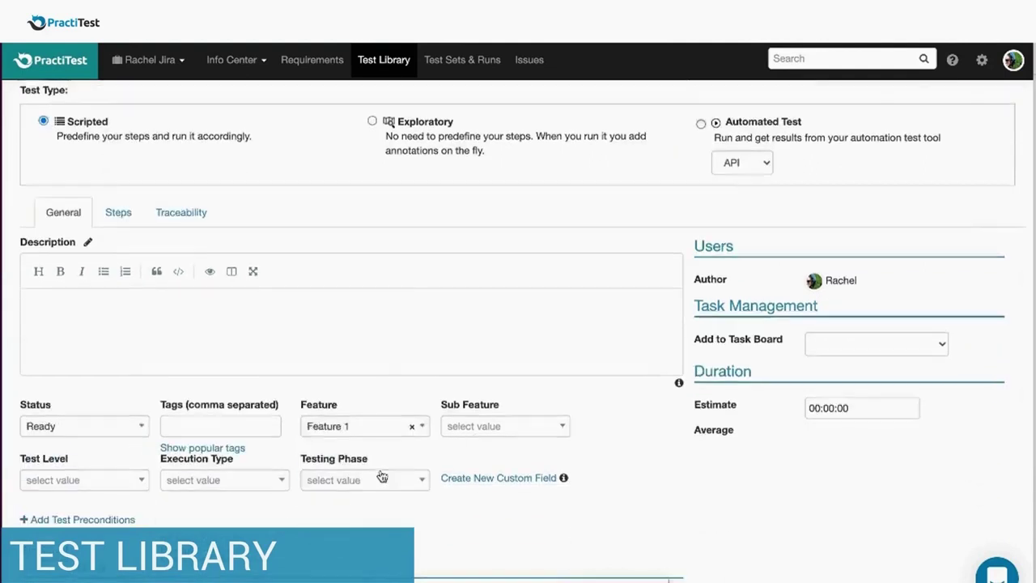
{"action": "scroll", "coordinate": [162, 340], "scroll_direction": "up", "scroll_amount": 2}
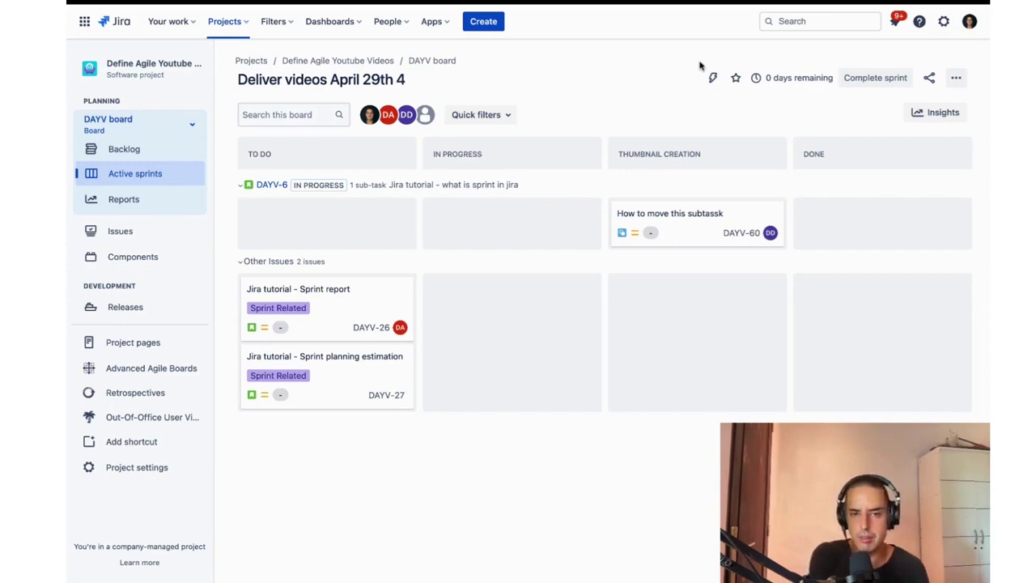
{"action": "left_click", "coordinate": [483, 23]}
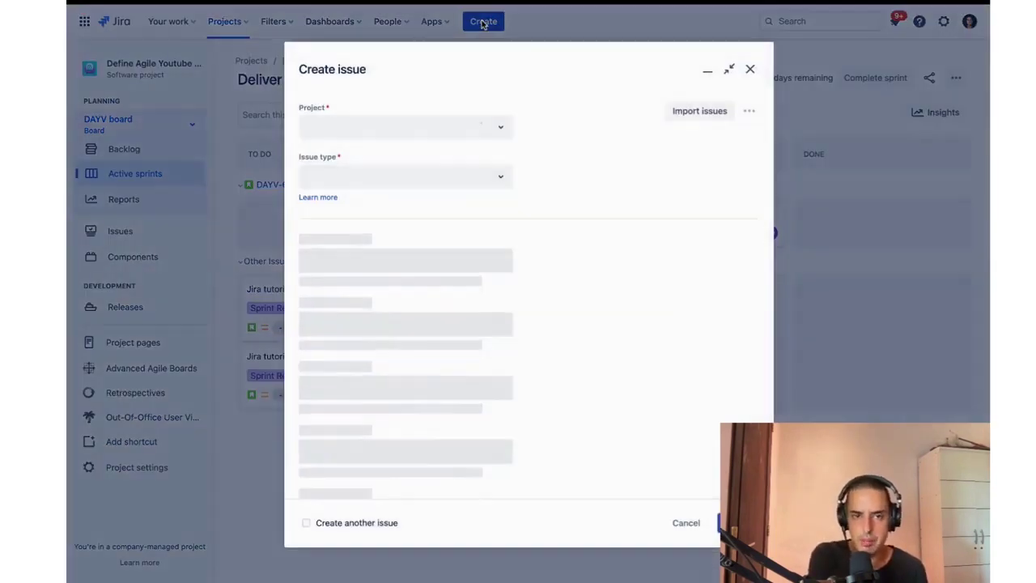
{"action": "left_click", "coordinate": [439, 177]}
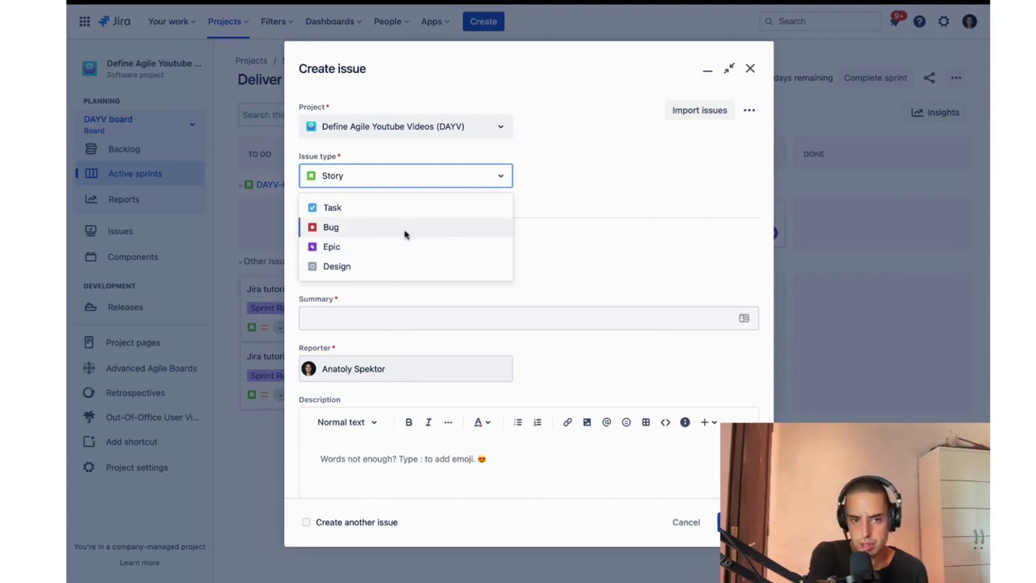
{"action": "left_click", "coordinate": [601, 219]}
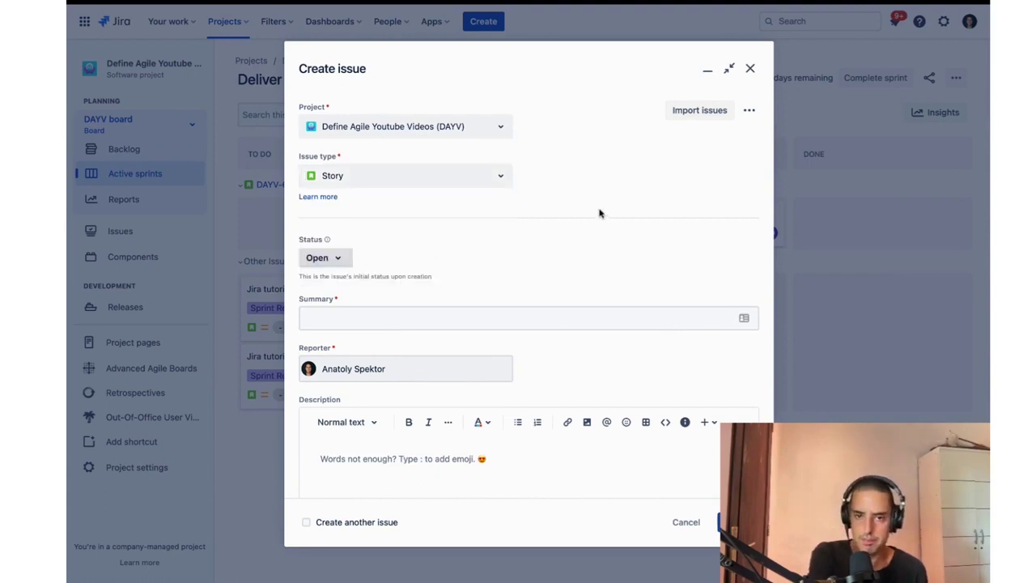
{"action": "left_click", "coordinate": [749, 69]}
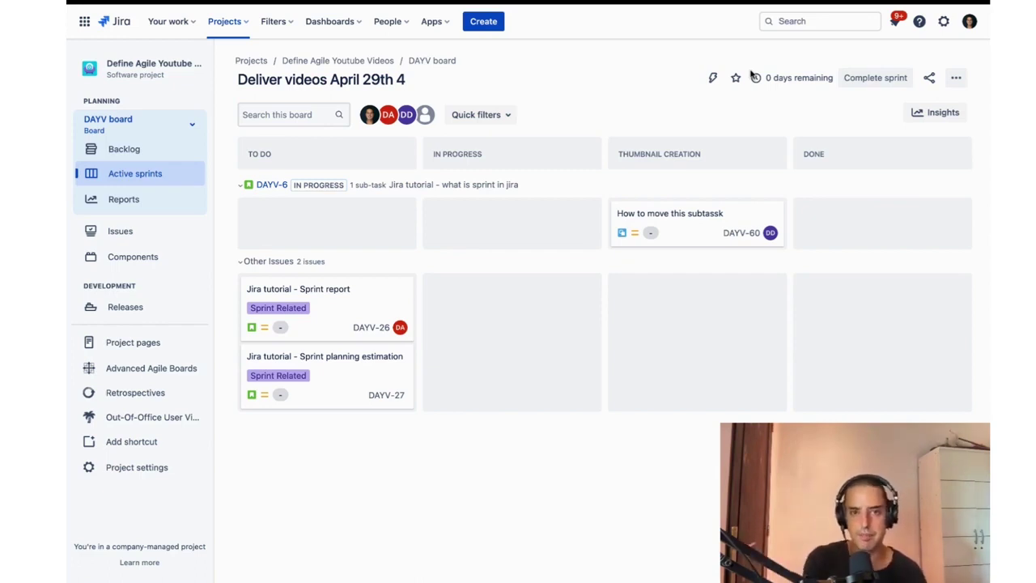
Create a new Bug issue summarised 'The login page does not show up'.
{"action": "left_click", "coordinate": [481, 24]}
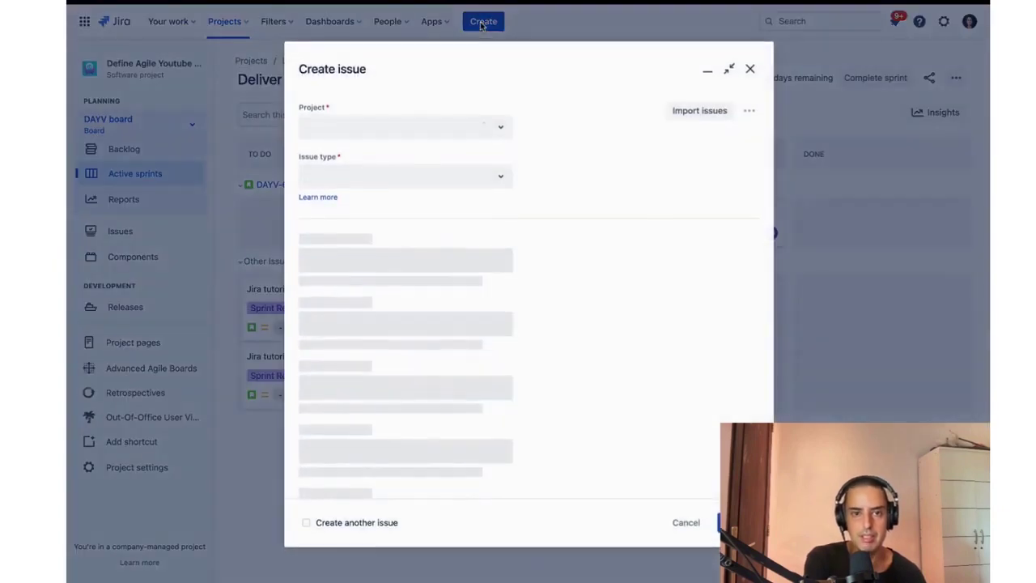
{"action": "left_click", "coordinate": [364, 179]}
{"action": "left_click", "coordinate": [344, 230]}
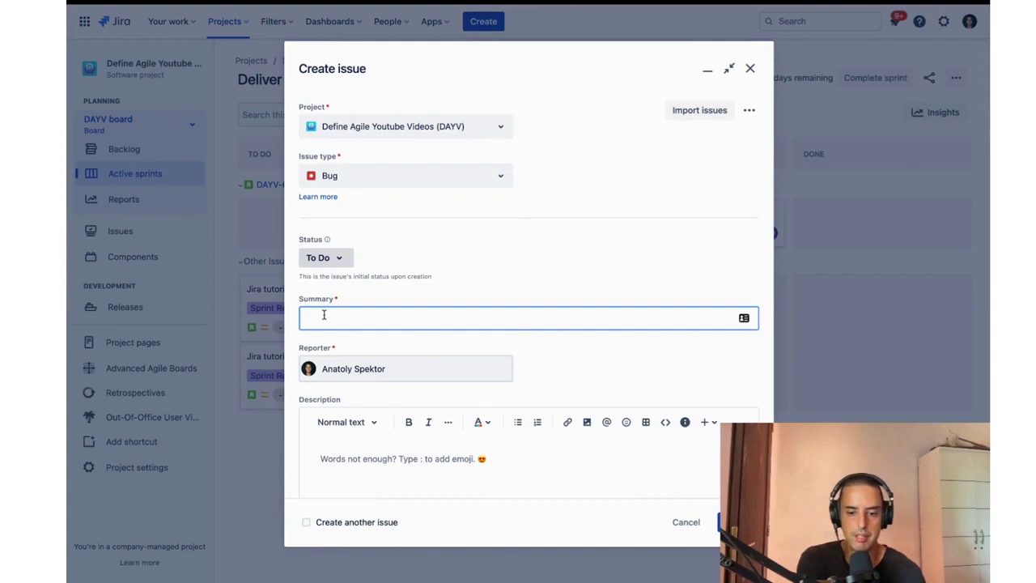
{"action": "type", "text": "The login "}
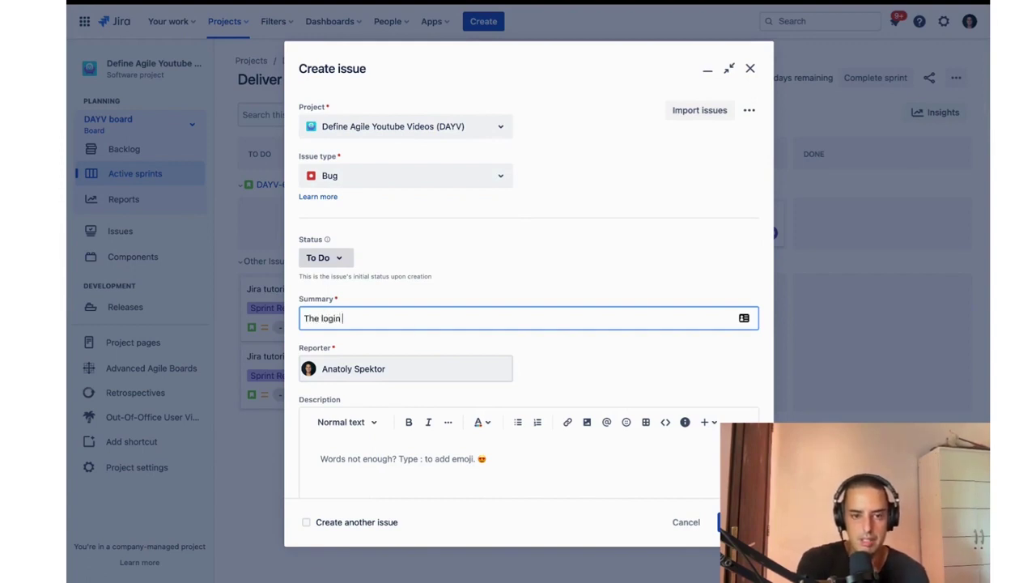
{"action": "type", "text": "page foes no"}
{"action": "key", "text": "BackSpace"}
{"action": "key", "text": "BackSpace"}
{"action": "key", "text": "BackSpace"}
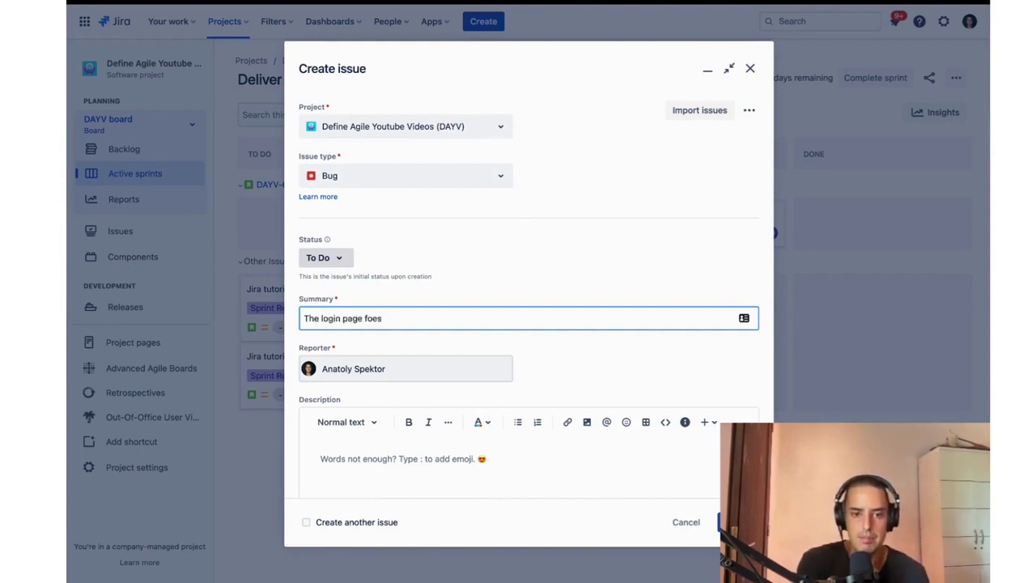
{"action": "key", "text": "BackSpace"}
{"action": "key", "text": "BackSpace"}
{"action": "key", "text": "BackSpace"}
{"action": "key", "text": "BackSpace"}
{"action": "type", "text": "does not show up"}
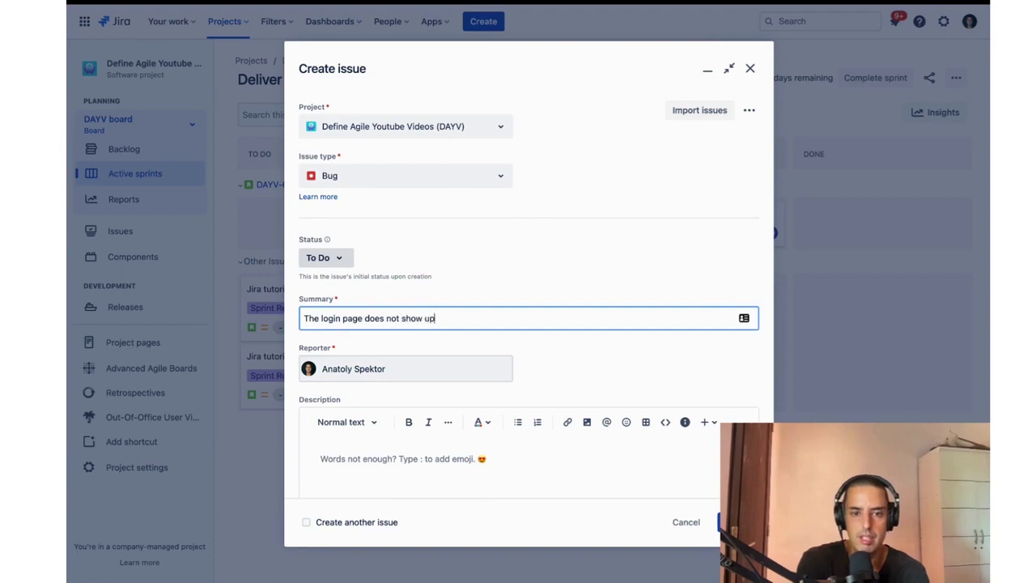
Add 'Steps to Reproduce:' to the description with '1. I go to URL' and a screenshot-below step.
{"action": "left_click", "coordinate": [374, 459]}
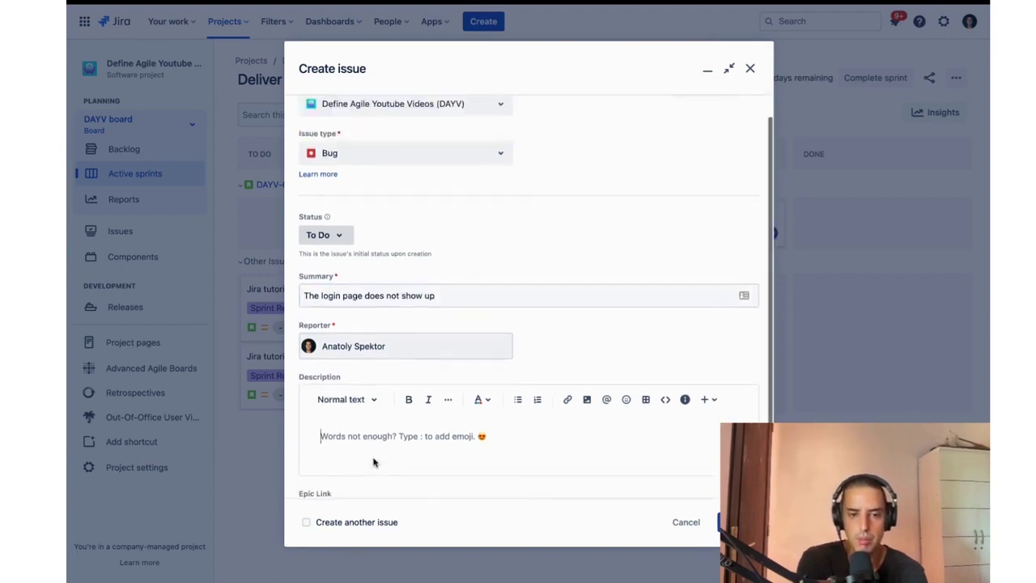
{"action": "type", "text": "Steps "}
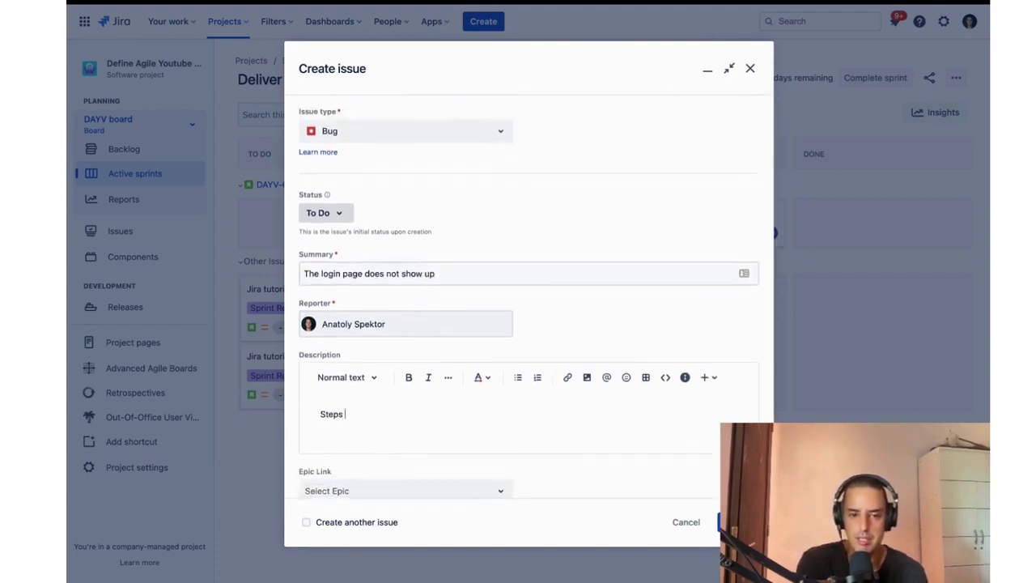
{"action": "type", "text": "to Reproduce:"}
{"action": "key", "text": "Return"}
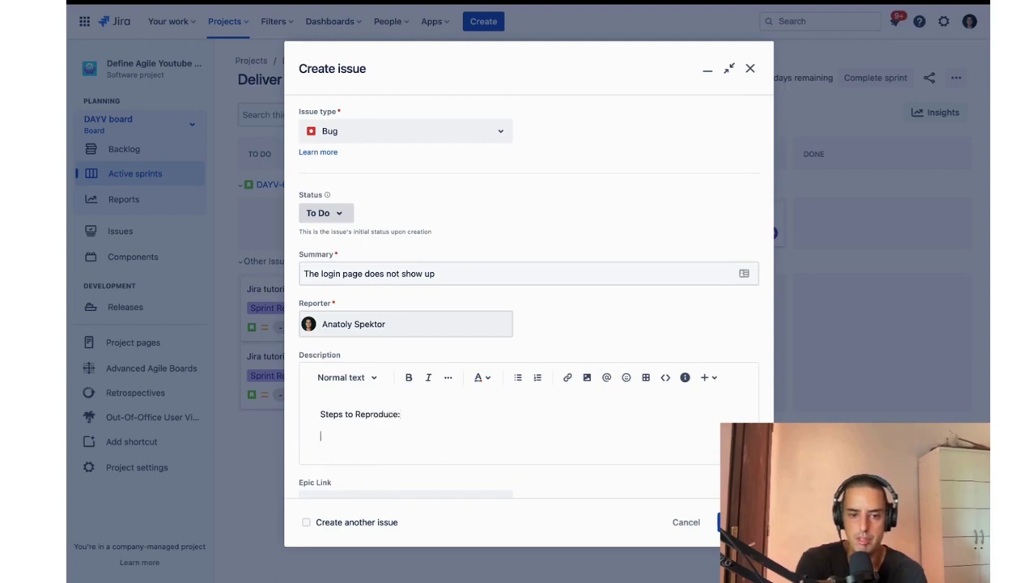
{"action": "type", "text": "1. I go to URL"}
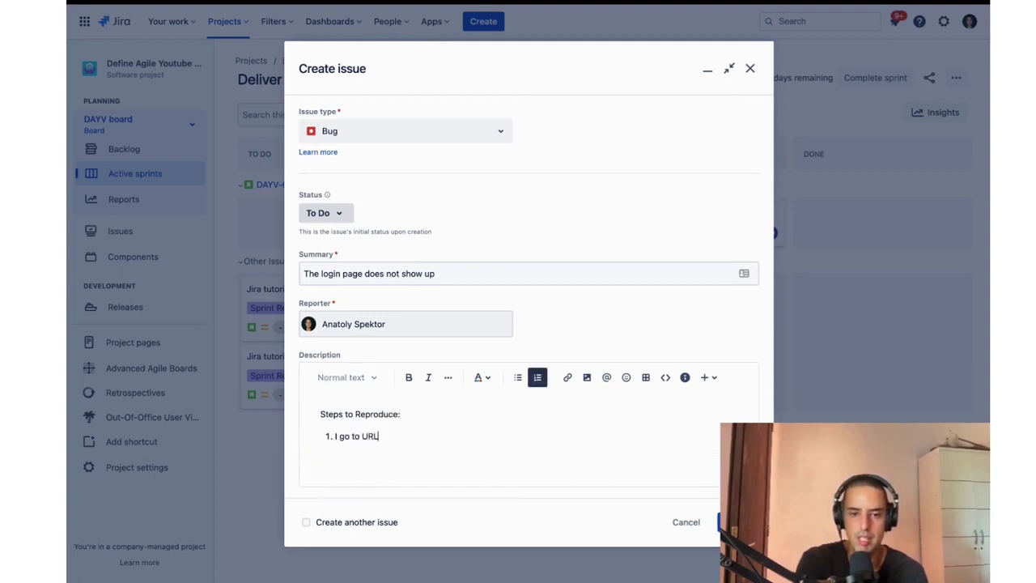
{"action": "key", "text": "Return"}
{"action": "type", "text": "I s"}
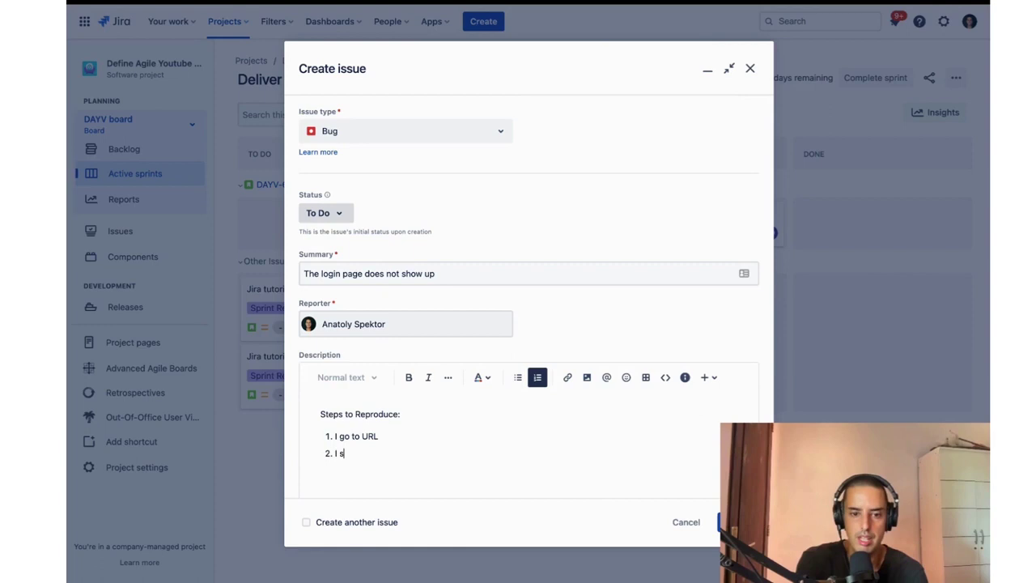
{"action": "type", "text": "ee Scren"}
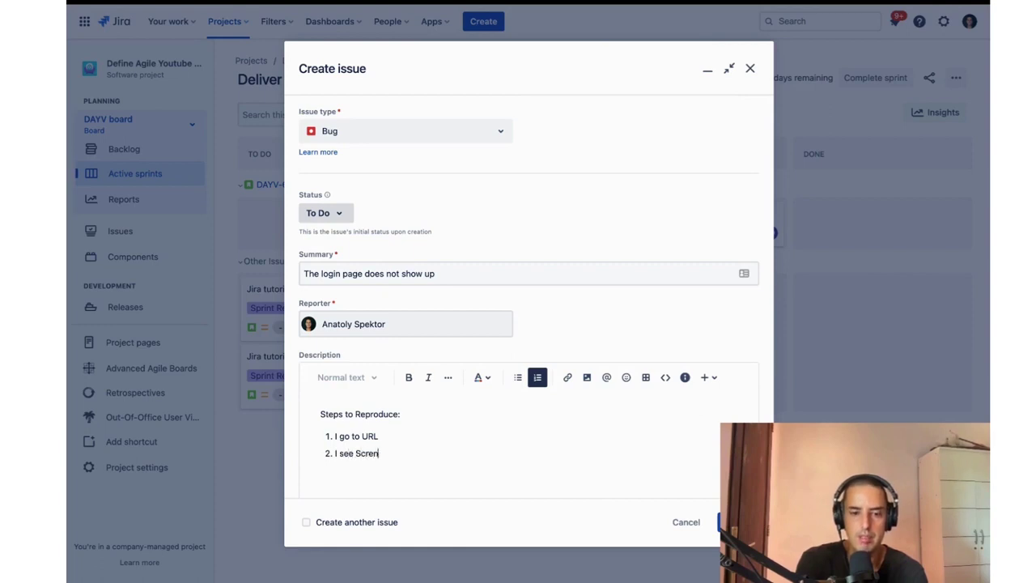
{"action": "key", "text": "BackSpace"}
{"action": "type", "text": "enshot"}
{"action": "key", "text": "BackSpace"}
{"action": "key", "text": "BackSpace"}
{"action": "type", "text": "t"}
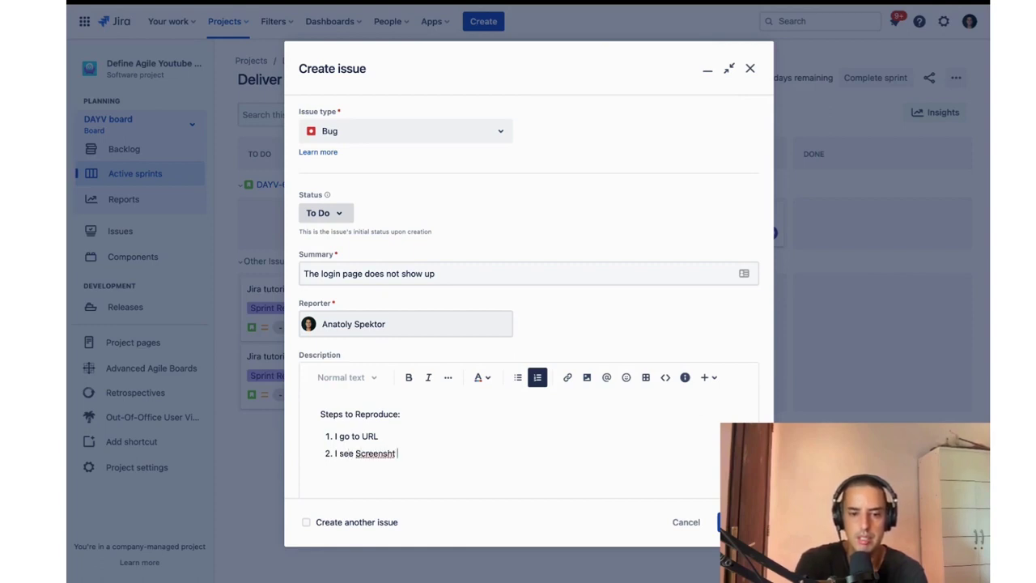
{"action": "key", "text": "BackSpace"}
{"action": "key", "text": "BackSpace"}
{"action": "type", "text": "ot below"}
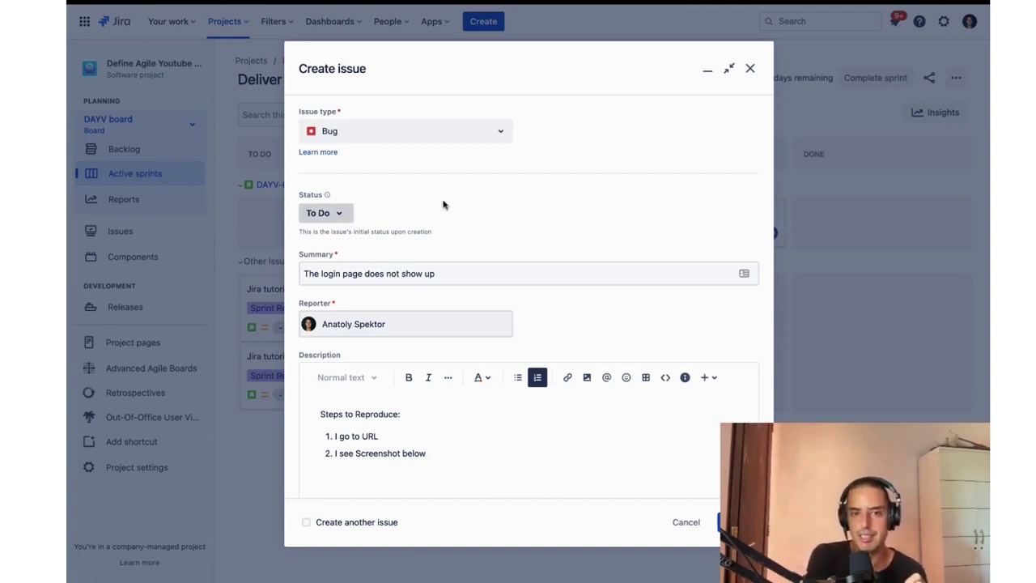
Expand the Issue type dropdown to show Task, Story, Epic and Design.
{"action": "left_click", "coordinate": [438, 143]}
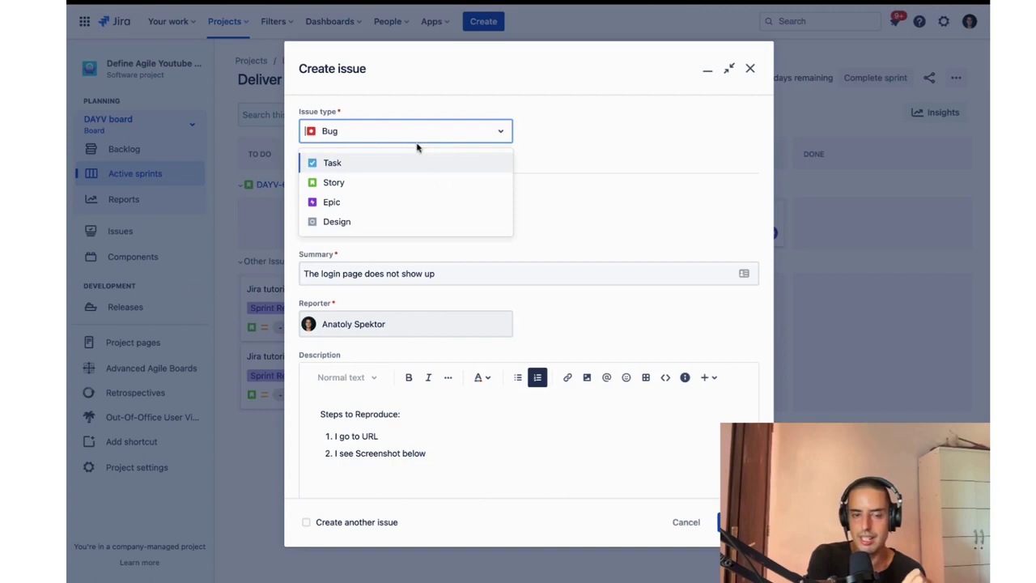